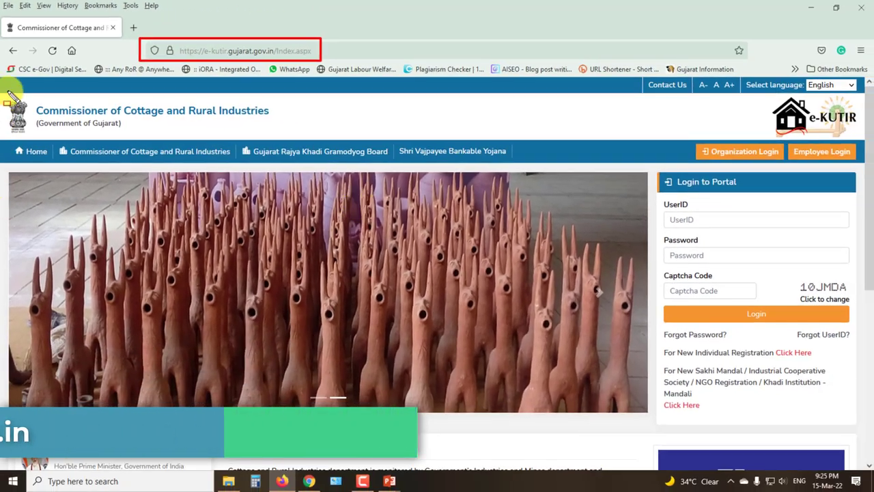
Open the registration form for new individuals from the e-Kutir portal's home page.
{"action": "mouse_move", "coordinate": [4, 88]}
{"action": "left_mouse_down"}
{"action": "mouse_move", "coordinate": [540, 293]}
{"action": "mouse_move", "coordinate": [772, 353]}
{"action": "mouse_move", "coordinate": [849, 406]}
{"action": "mouse_move", "coordinate": [859, 468]}
{"action": "left_mouse_up"}
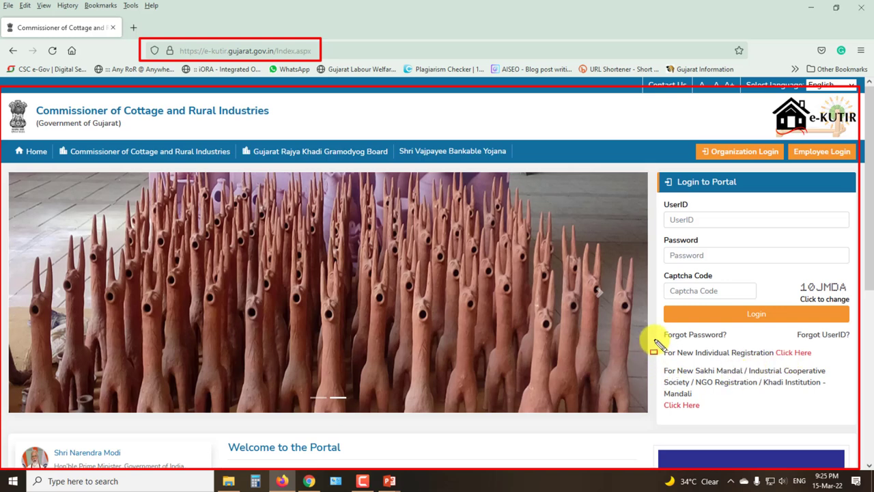
{"action": "mouse_move", "coordinate": [654, 341]}
{"action": "left_mouse_down"}
{"action": "mouse_move", "coordinate": [696, 361]}
{"action": "mouse_move", "coordinate": [813, 366]}
{"action": "left_mouse_up"}
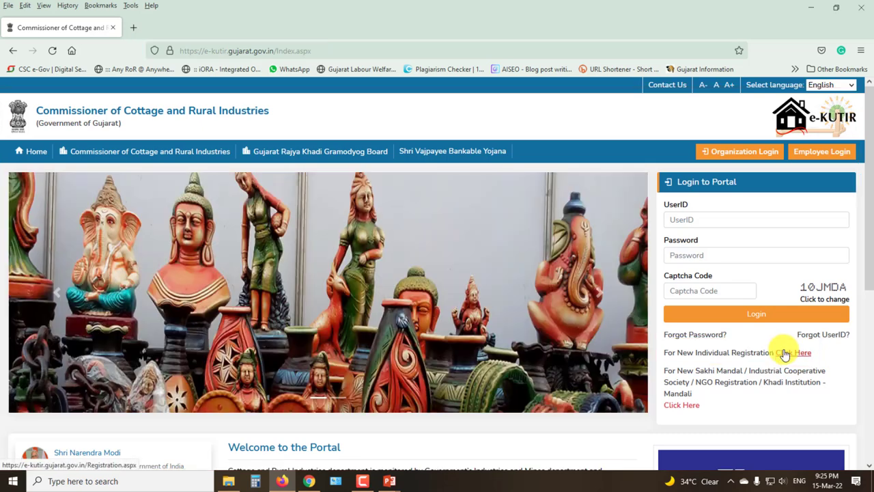
{"action": "left_click", "coordinate": [786, 352]}
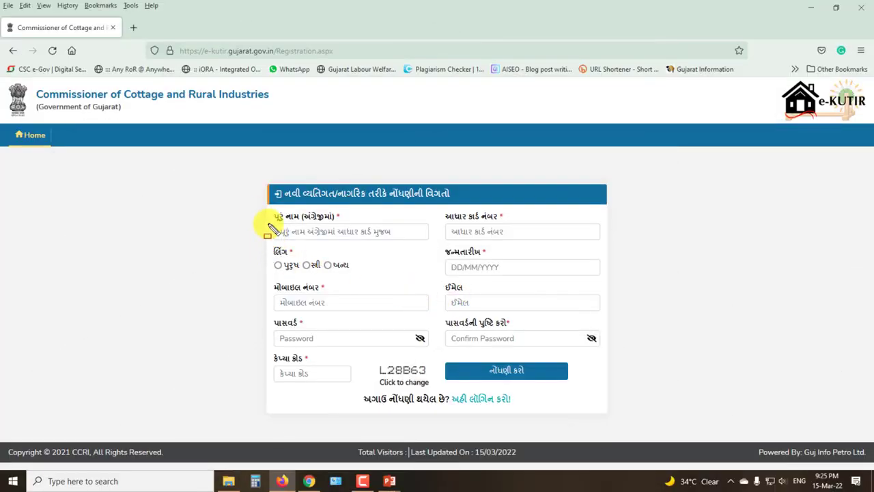
Examine the registration form's fields for name, Aadhaar number, gender, birth date, mobile number, email, password and captcha, and its submit option.
{"action": "mouse_move", "coordinate": [244, 173]}
{"action": "left_mouse_down"}
{"action": "mouse_move", "coordinate": [269, 228]}
{"action": "mouse_move", "coordinate": [542, 388]}
{"action": "mouse_move", "coordinate": [614, 418]}
{"action": "left_mouse_up"}
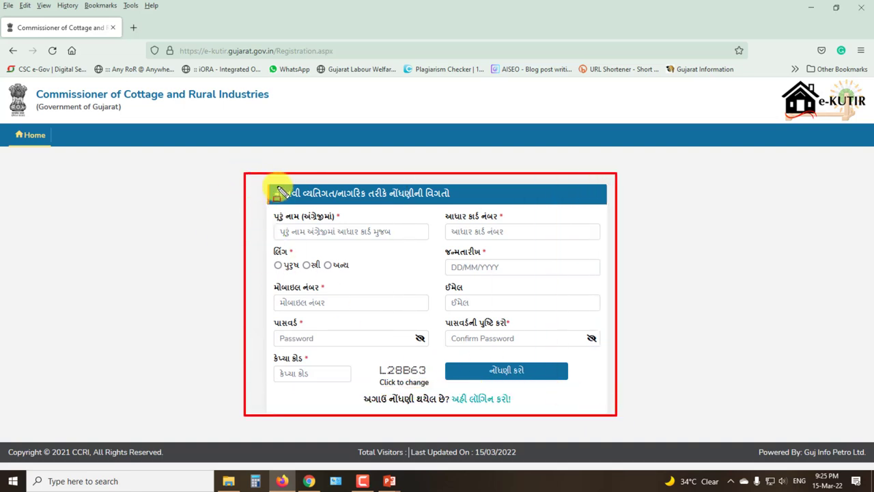
{"action": "left_click_drag", "start_coordinate": [266, 183], "coordinate": [463, 204]}
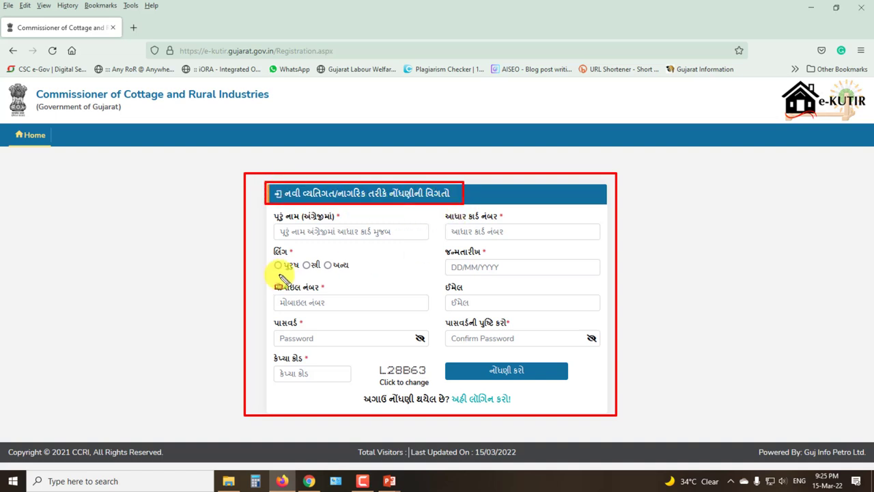
{"action": "mouse_move", "coordinate": [272, 224]}
{"action": "left_mouse_down"}
{"action": "mouse_move", "coordinate": [287, 236]}
{"action": "mouse_move", "coordinate": [595, 243]}
{"action": "left_mouse_up"}
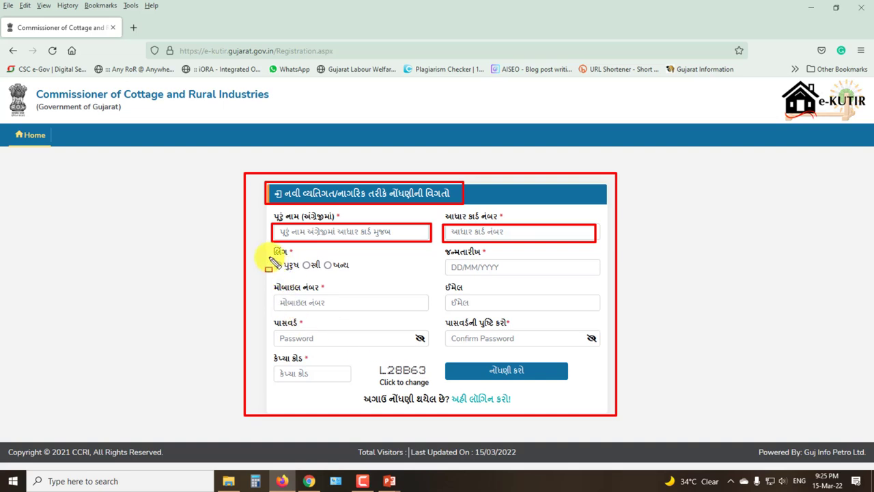
{"action": "left_click_drag", "start_coordinate": [268, 257], "coordinate": [357, 274]}
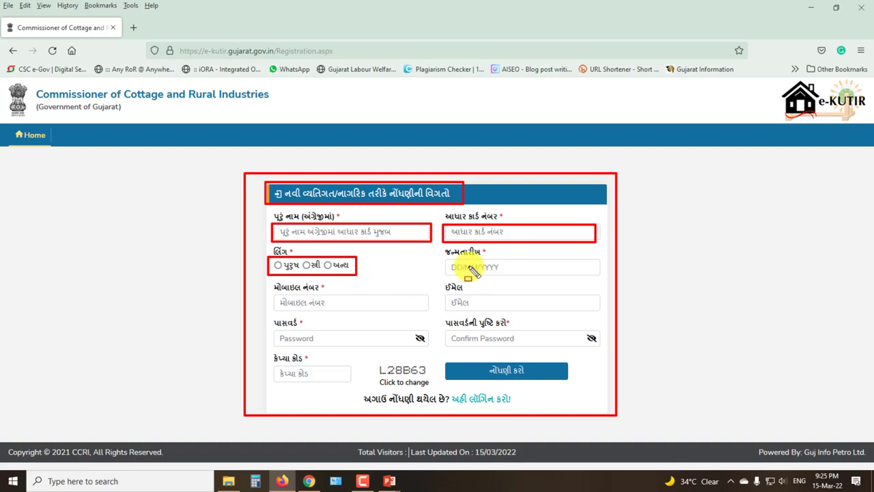
{"action": "mouse_move", "coordinate": [444, 260]}
{"action": "left_mouse_down"}
{"action": "mouse_move", "coordinate": [482, 276]}
{"action": "mouse_move", "coordinate": [600, 275]}
{"action": "left_mouse_up"}
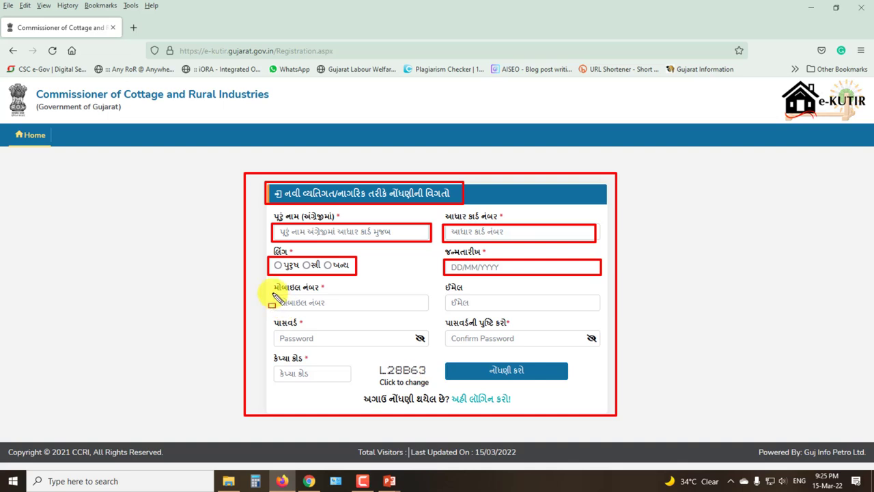
{"action": "mouse_move", "coordinate": [273, 294]}
{"action": "left_mouse_down"}
{"action": "mouse_move", "coordinate": [312, 309]}
{"action": "mouse_move", "coordinate": [427, 314]}
{"action": "left_mouse_up"}
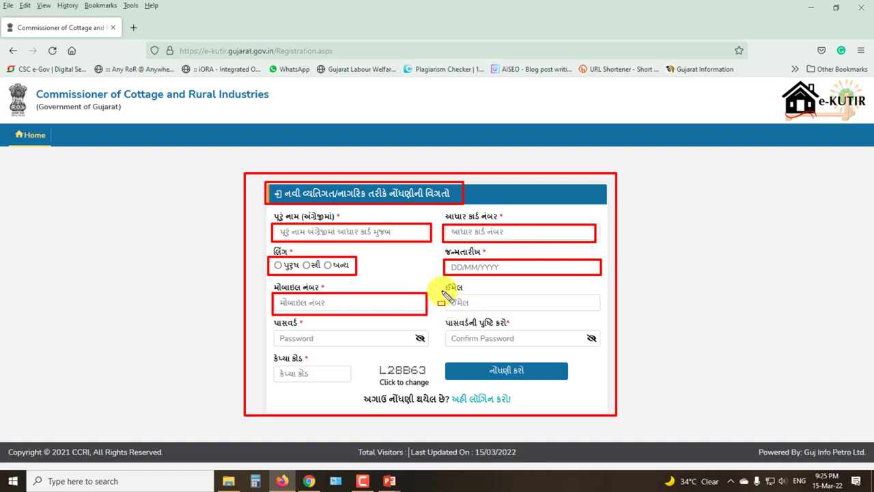
{"action": "left_click_drag", "start_coordinate": [443, 292], "coordinate": [601, 315]}
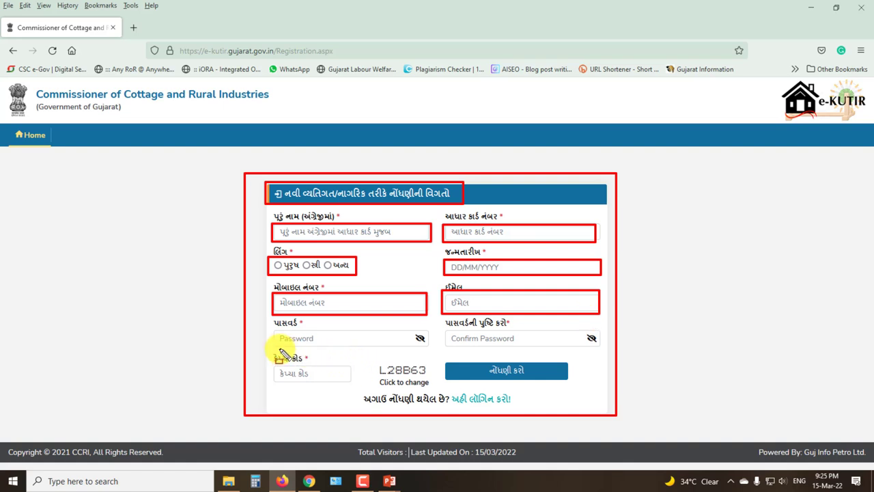
{"action": "mouse_move", "coordinate": [271, 331]}
{"action": "left_mouse_down"}
{"action": "mouse_move", "coordinate": [421, 340]}
{"action": "mouse_move", "coordinate": [427, 348]}
{"action": "left_mouse_up"}
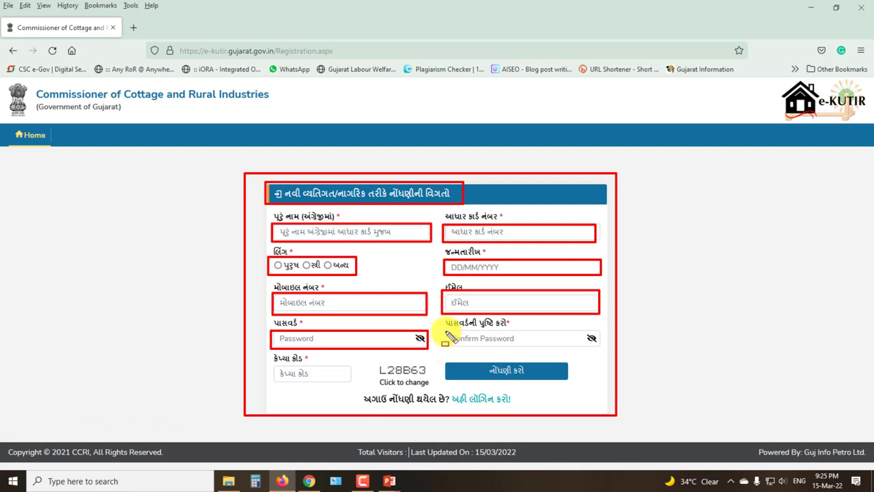
{"action": "left_click_drag", "start_coordinate": [445, 331], "coordinate": [606, 349]}
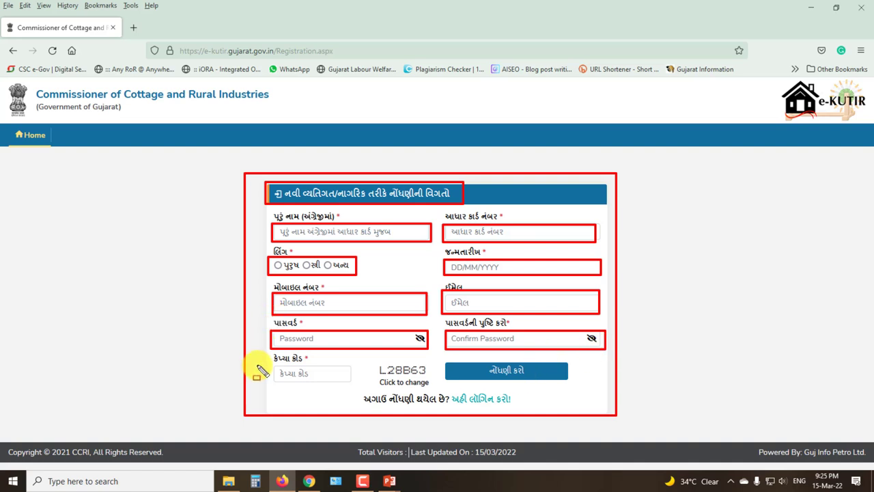
{"action": "mouse_move", "coordinate": [366, 361]}
{"action": "left_mouse_down"}
{"action": "mouse_move", "coordinate": [391, 386]}
{"action": "mouse_move", "coordinate": [436, 388]}
{"action": "left_mouse_up"}
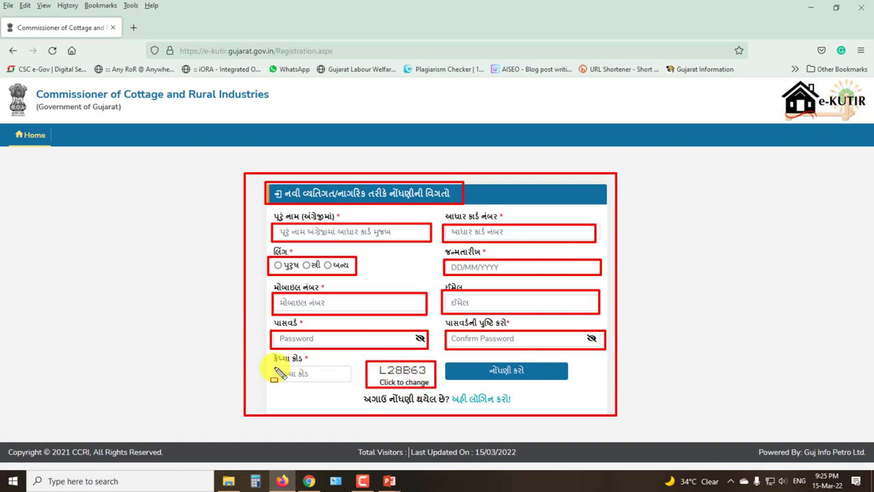
{"action": "mouse_move", "coordinate": [274, 367]}
{"action": "left_mouse_down"}
{"action": "mouse_move", "coordinate": [293, 381]}
{"action": "mouse_move", "coordinate": [348, 377]}
{"action": "mouse_move", "coordinate": [349, 385]}
{"action": "left_mouse_up"}
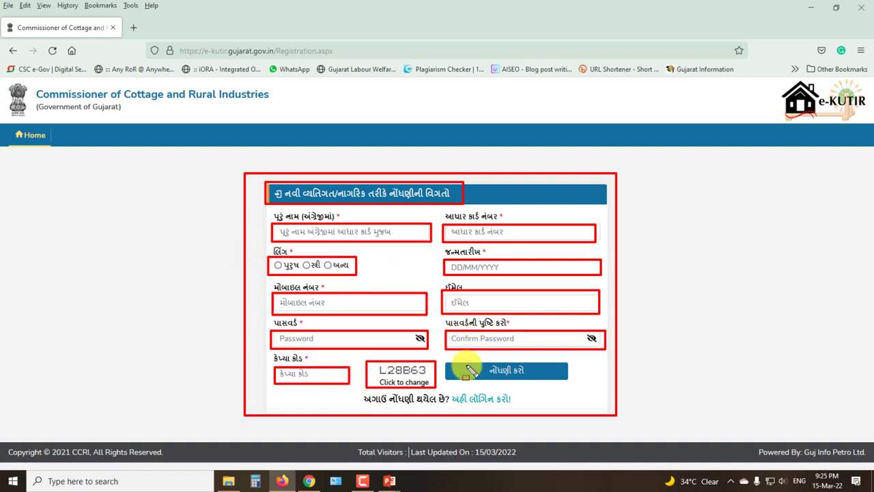
{"action": "mouse_move", "coordinate": [441, 357]}
{"action": "left_mouse_down"}
{"action": "mouse_move", "coordinate": [511, 375]}
{"action": "mouse_move", "coordinate": [577, 378]}
{"action": "mouse_move", "coordinate": [569, 380]}
{"action": "left_mouse_up"}
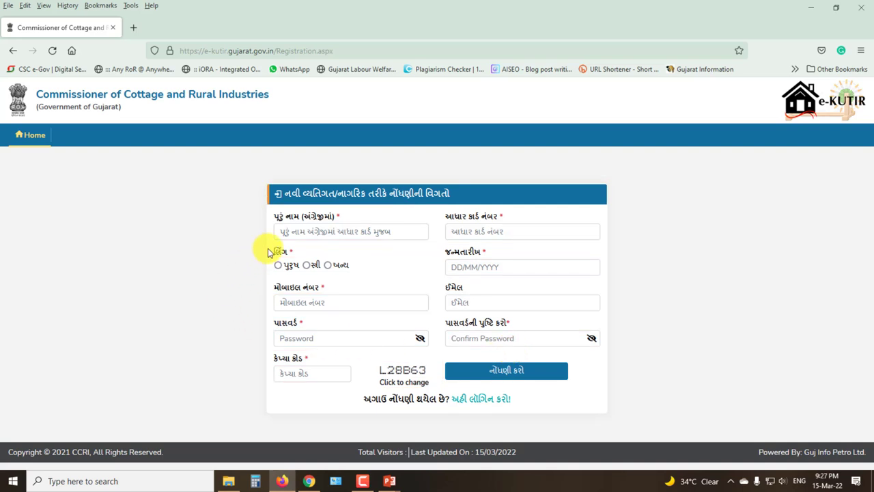
Fill in the applicant's personal details, account password, password confirmation and captcha code, and submit the registration form.
{"action": "left_click", "coordinate": [283, 234]}
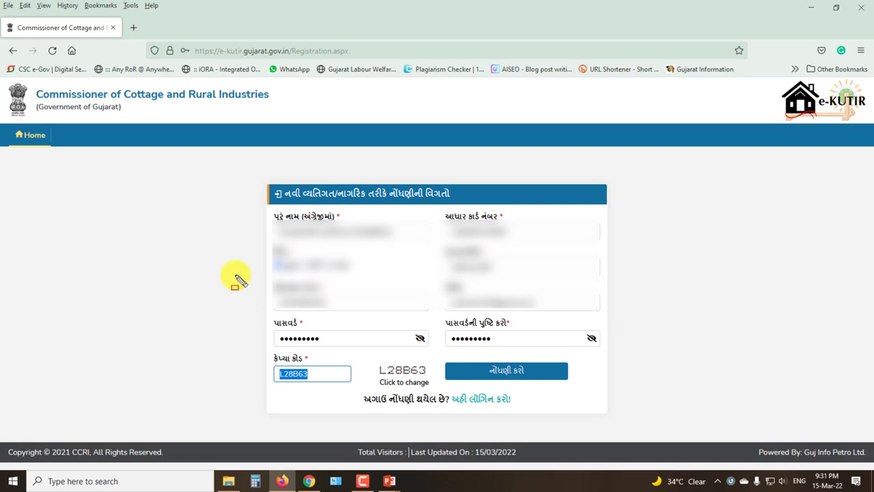
{"action": "mouse_move", "coordinate": [243, 181]}
{"action": "left_mouse_down"}
{"action": "mouse_move", "coordinate": [345, 273]}
{"action": "mouse_move", "coordinate": [585, 407]}
{"action": "mouse_move", "coordinate": [617, 411]}
{"action": "left_mouse_up"}
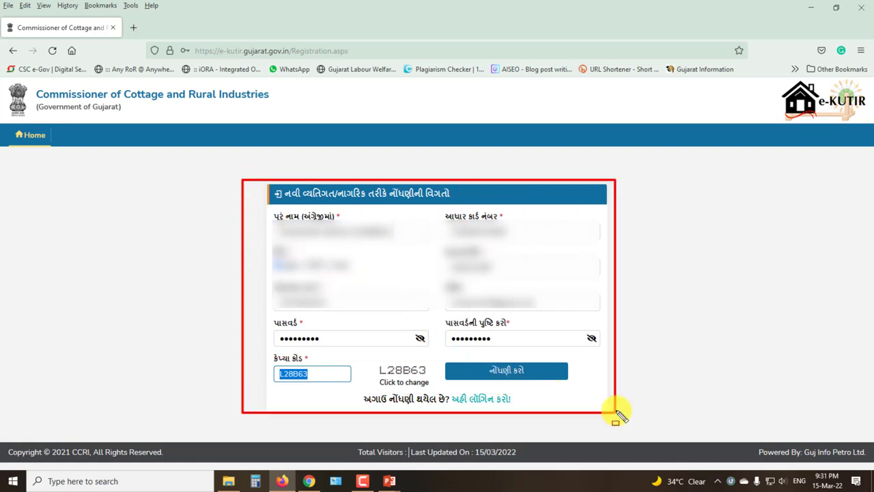
{"action": "left_click_drag", "start_coordinate": [441, 361], "coordinate": [566, 382]}
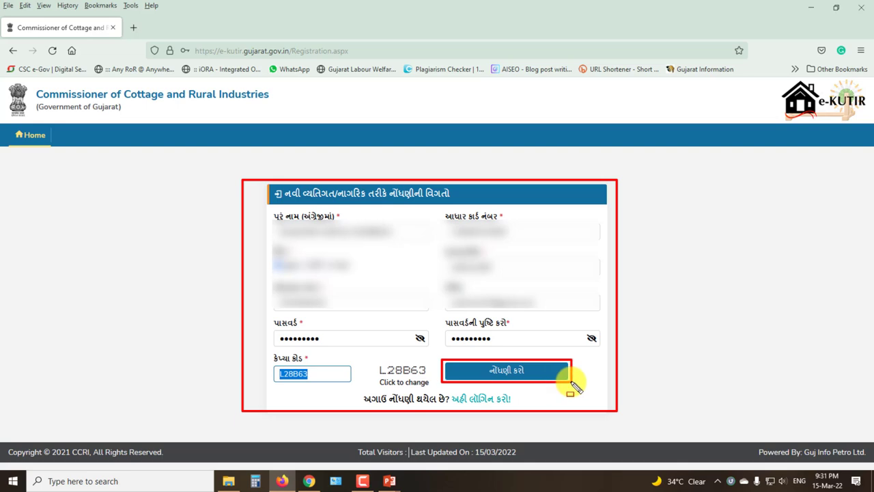
{"action": "left_click", "coordinate": [566, 377]}
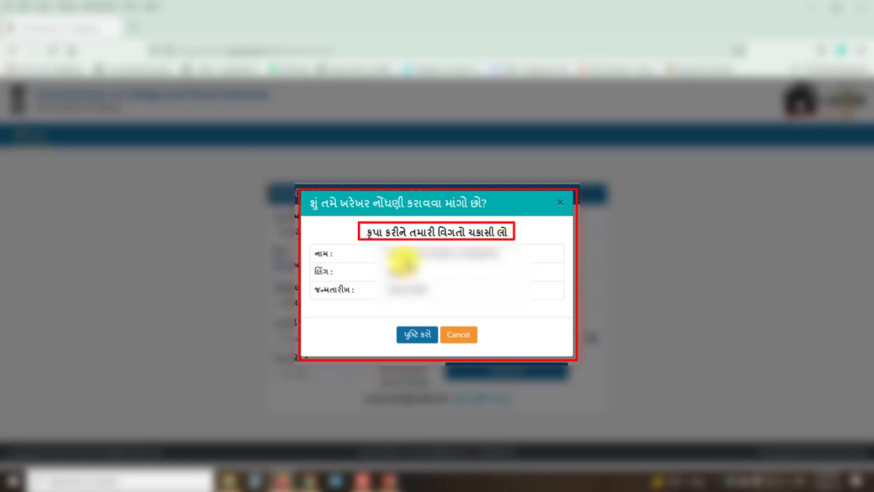
Check the applicant's name, gender and date of birth in the confirmation dialog and confirm the registration.
{"action": "mouse_move", "coordinate": [374, 251]}
{"action": "left_mouse_down"}
{"action": "mouse_move", "coordinate": [469, 277]}
{"action": "mouse_move", "coordinate": [503, 307]}
{"action": "left_mouse_up"}
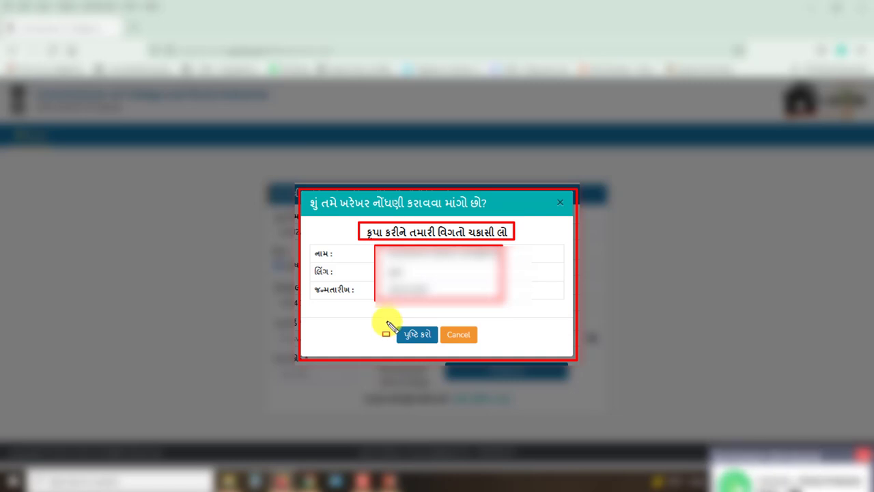
{"action": "mouse_move", "coordinate": [386, 322]}
{"action": "left_mouse_down"}
{"action": "mouse_move", "coordinate": [410, 344]}
{"action": "mouse_move", "coordinate": [438, 346]}
{"action": "left_mouse_up"}
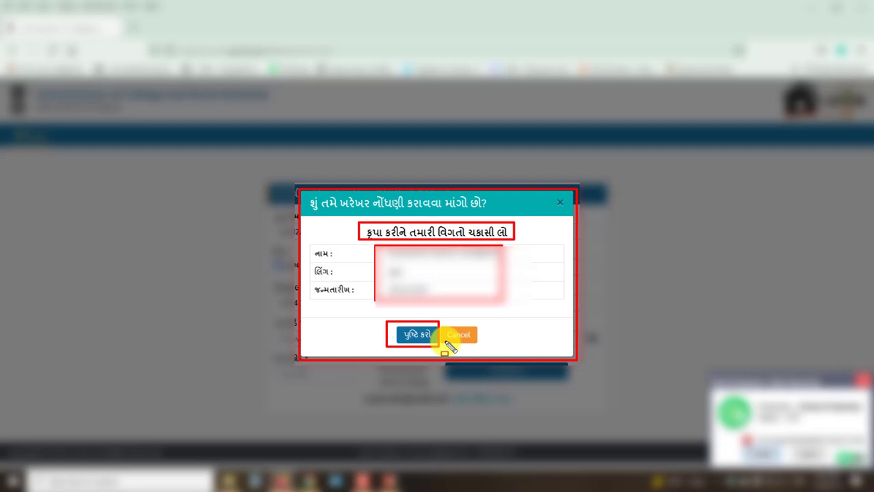
{"action": "key", "text": "Escape"}
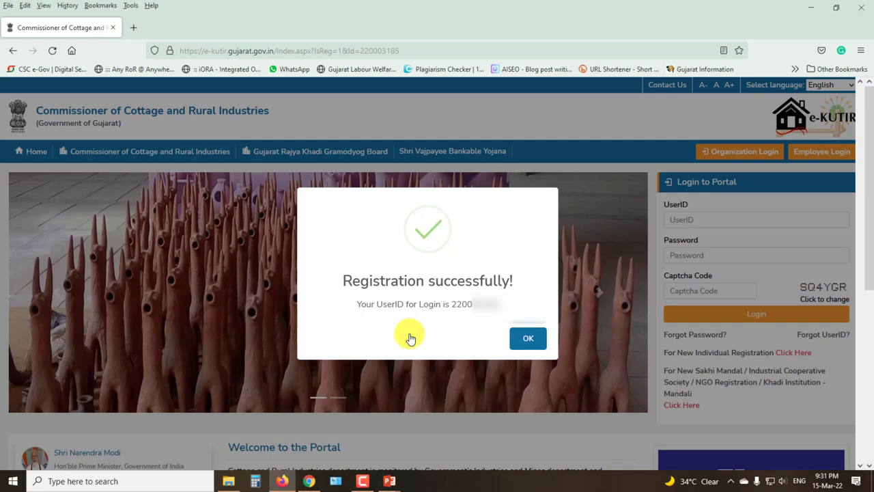
Note the login user ID given in the registration message and close the message.
{"action": "mouse_move", "coordinate": [288, 183]}
{"action": "left_mouse_down"}
{"action": "mouse_move", "coordinate": [414, 283]}
{"action": "mouse_move", "coordinate": [564, 372]}
{"action": "left_mouse_up"}
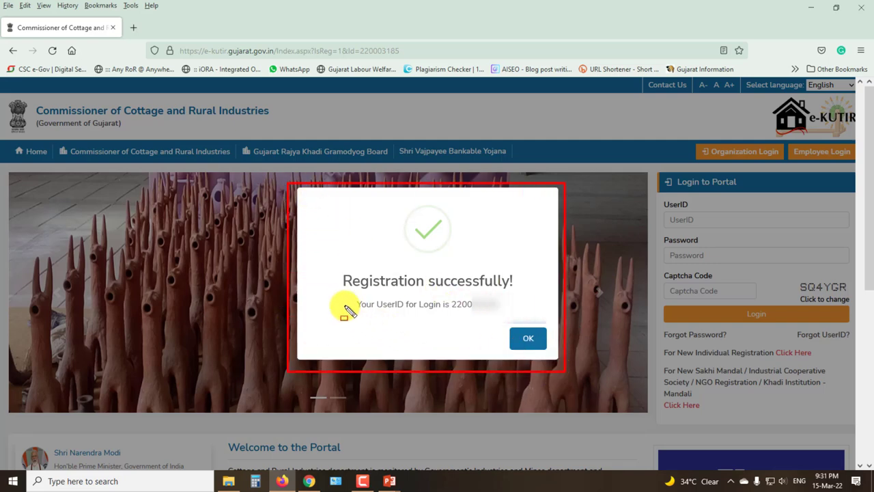
{"action": "left_click_drag", "start_coordinate": [320, 261], "coordinate": [518, 295]}
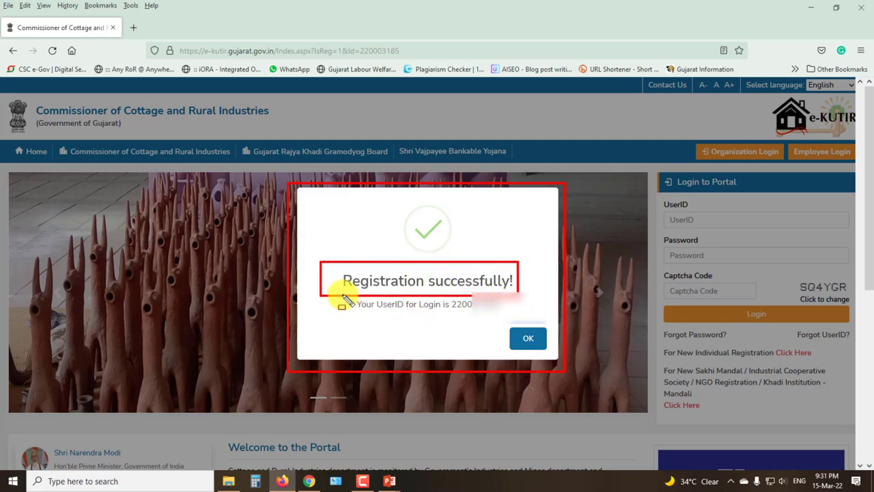
{"action": "left_click_drag", "start_coordinate": [342, 300], "coordinate": [506, 323]}
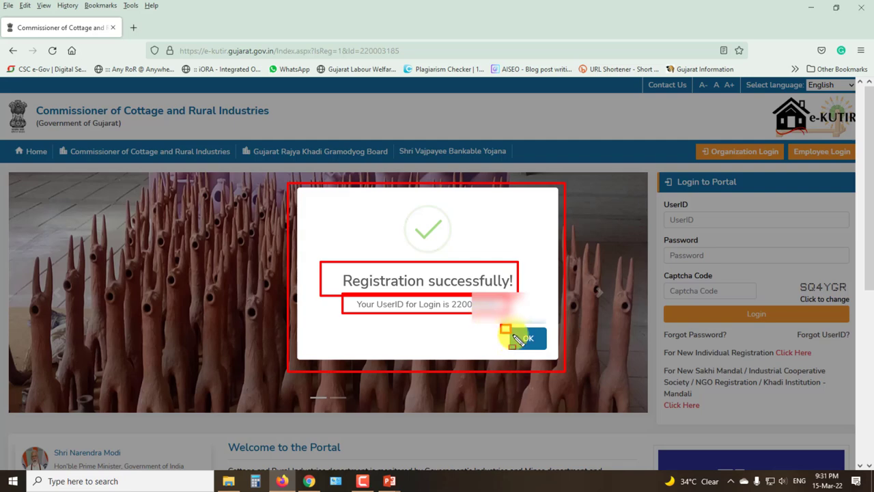
{"action": "left_click_drag", "start_coordinate": [513, 336], "coordinate": [550, 352]}
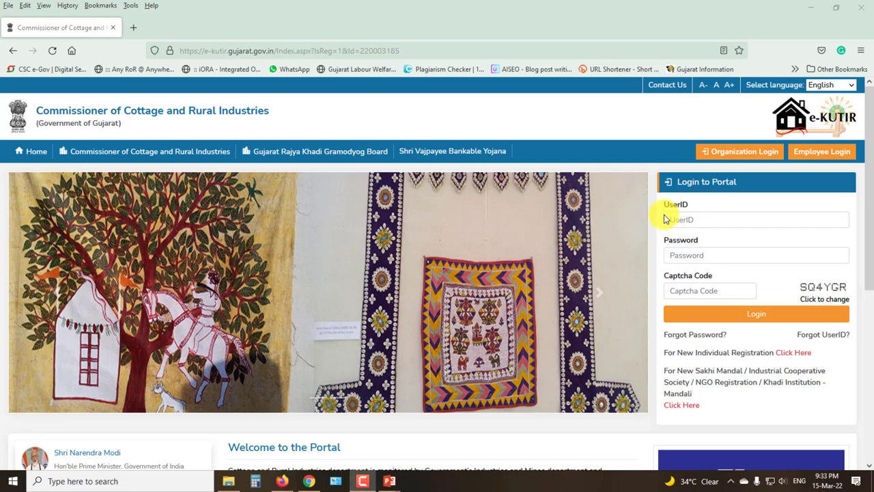
Log in to the portal with the registered user ID, account password and captcha code.
{"action": "mouse_move", "coordinate": [661, 210]}
{"action": "left_mouse_down"}
{"action": "mouse_move", "coordinate": [757, 226]}
{"action": "mouse_move", "coordinate": [849, 227]}
{"action": "left_mouse_up"}
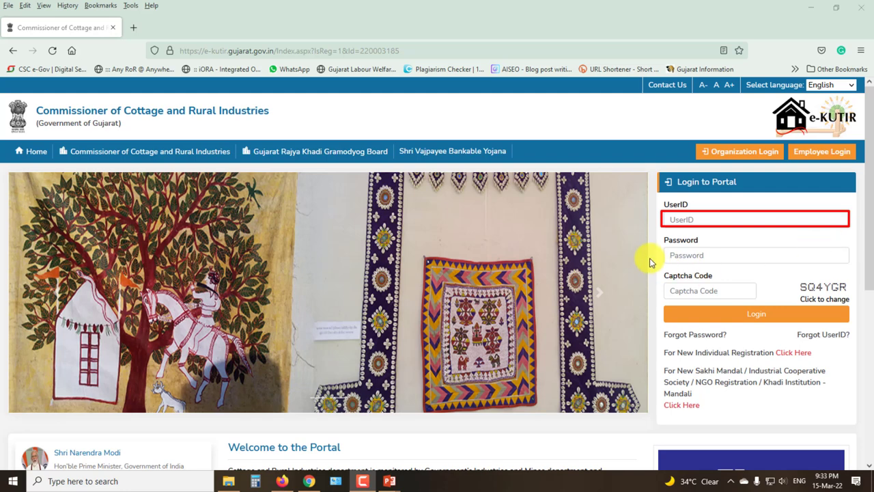
{"action": "mouse_move", "coordinate": [661, 246]}
{"action": "left_mouse_down"}
{"action": "mouse_move", "coordinate": [710, 265]}
{"action": "mouse_move", "coordinate": [844, 264]}
{"action": "left_mouse_up"}
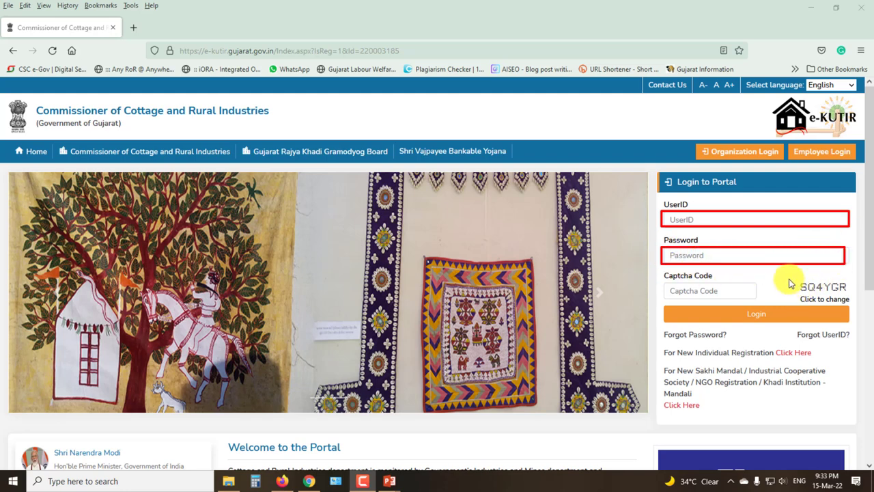
{"action": "left_click_drag", "start_coordinate": [788, 278], "coordinate": [852, 309]}
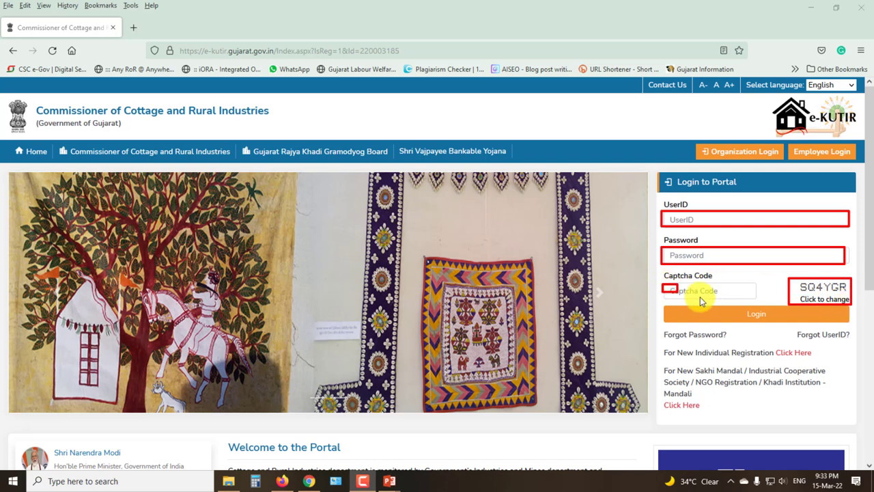
{"action": "left_click_drag", "start_coordinate": [700, 297], "coordinate": [751, 298]}
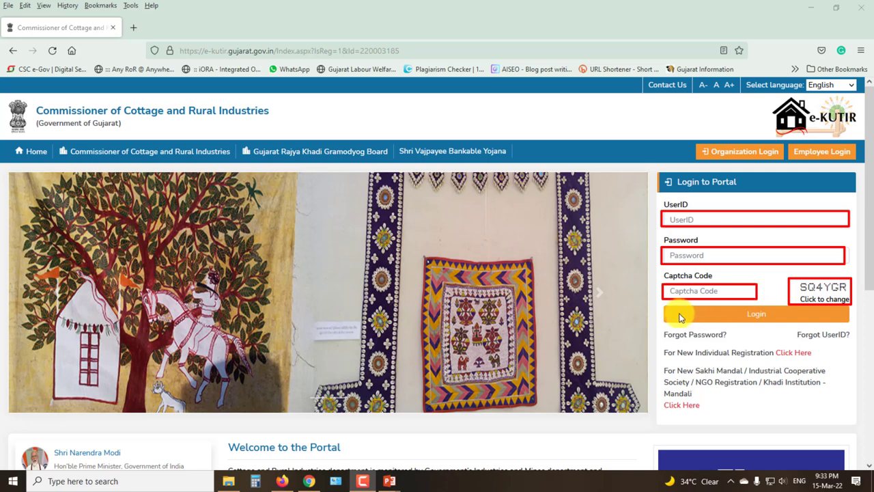
{"action": "left_click_drag", "start_coordinate": [663, 307], "coordinate": [851, 325]}
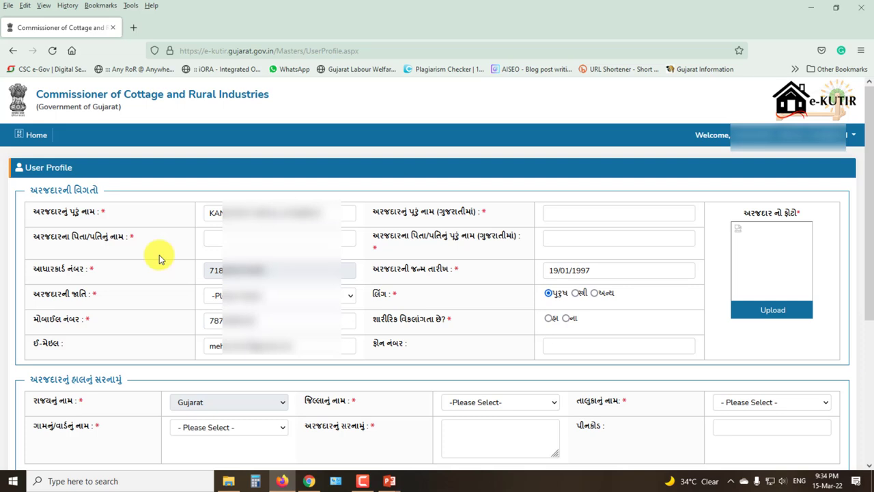
Review the profile's name and father/husband name fields in English and Gujarati, Aadhaar number, date of birth and applicant photo upload.
{"action": "left_click_drag", "start_coordinate": [197, 210], "coordinate": [356, 228]}
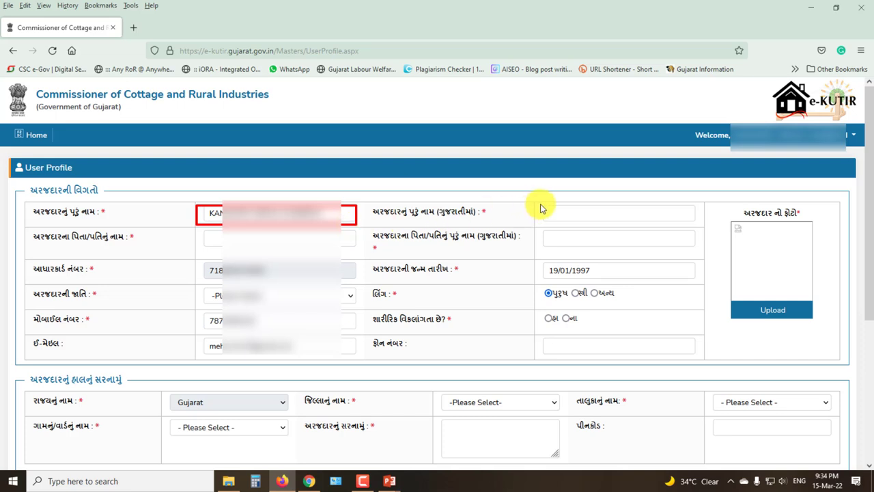
{"action": "left_click", "coordinate": [574, 214]}
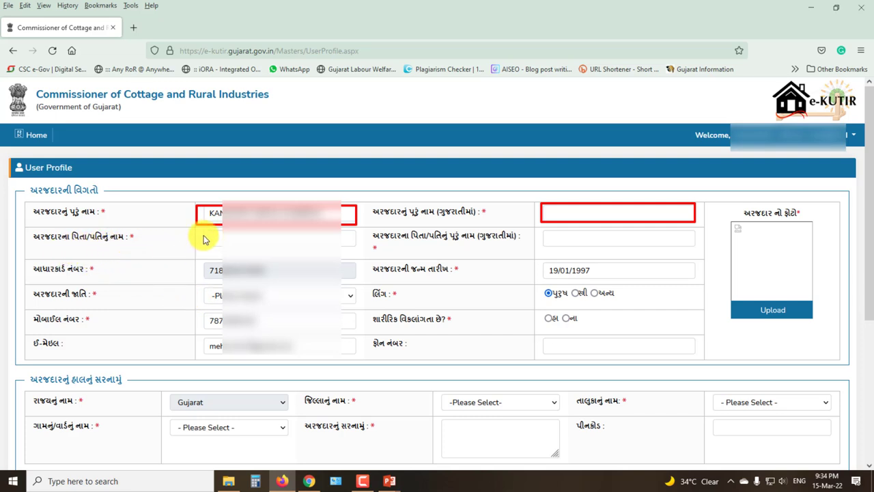
{"action": "left_click", "coordinate": [239, 242]}
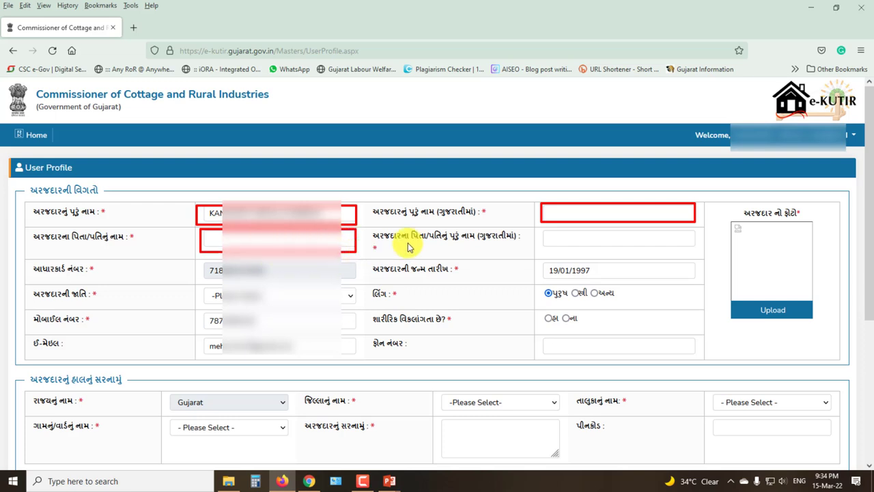
{"action": "left_click", "coordinate": [555, 237]}
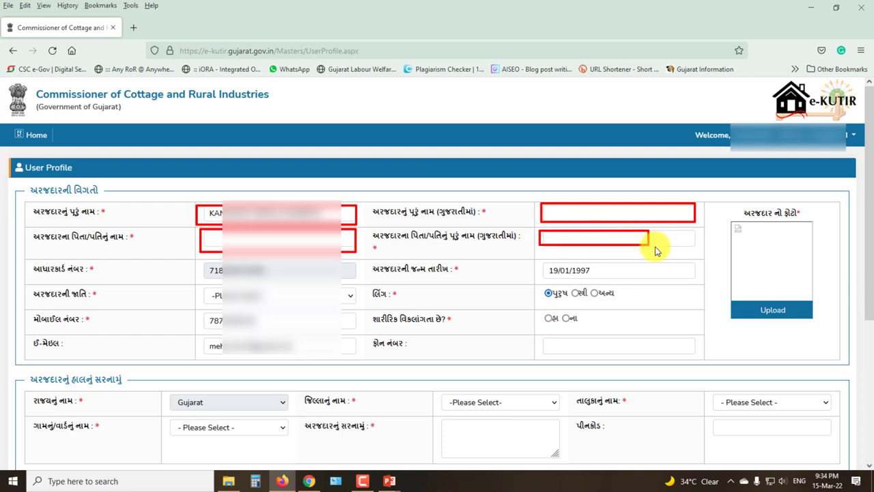
{"action": "left_click", "coordinate": [213, 270]}
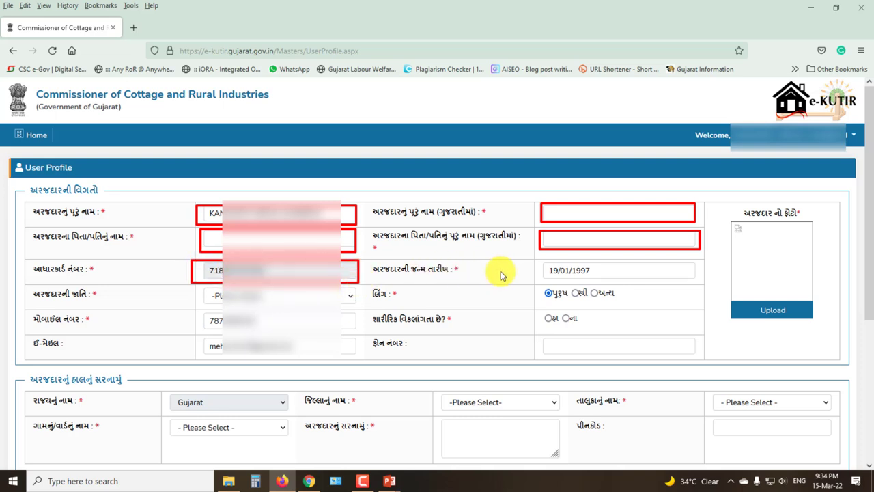
{"action": "left_click_drag", "start_coordinate": [539, 267], "coordinate": [698, 280]}
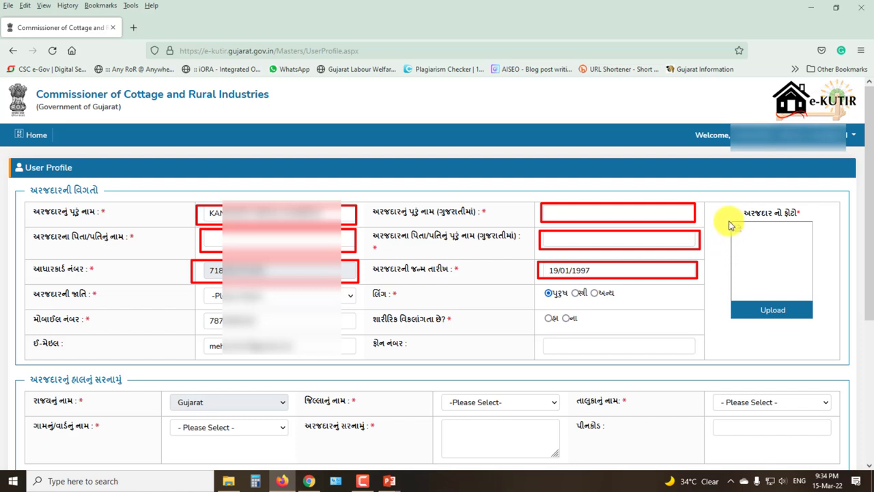
{"action": "left_click_drag", "start_coordinate": [729, 220], "coordinate": [817, 301]}
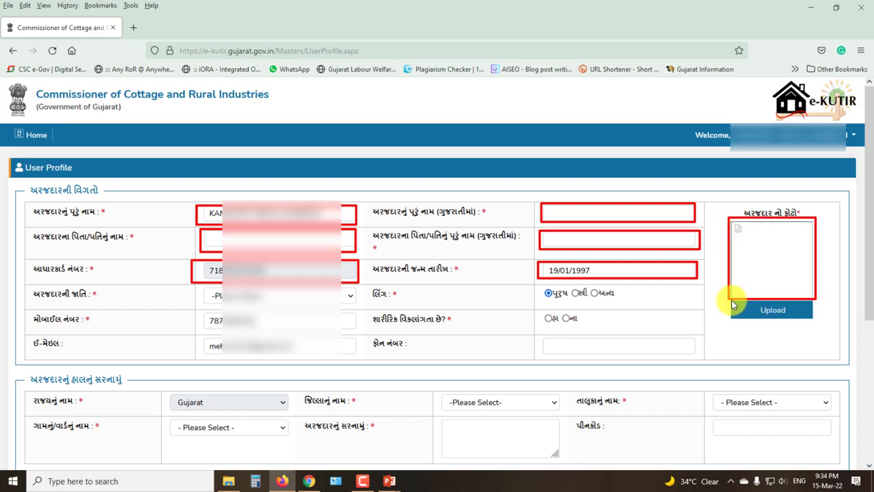
{"action": "left_click_drag", "start_coordinate": [729, 299], "coordinate": [819, 326]}
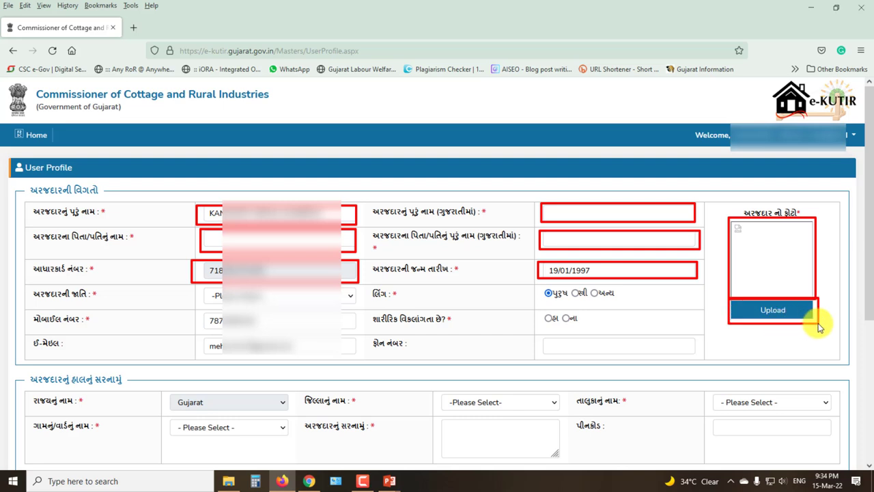
{"action": "left_click_drag", "start_coordinate": [722, 213], "coordinate": [815, 298]}
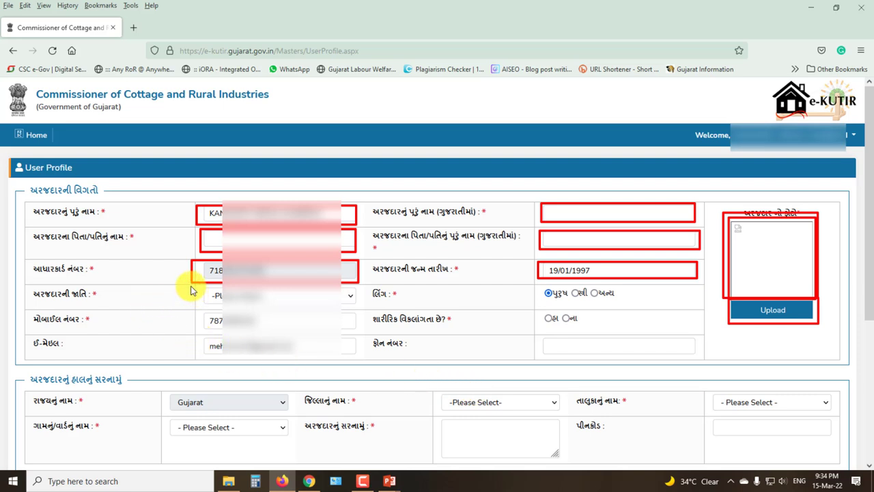
Review the profile's caste, gender, mobile number, physical disability, e-mail and phone number fields.
{"action": "mouse_move", "coordinate": [189, 286]}
{"action": "left_mouse_down"}
{"action": "mouse_move", "coordinate": [287, 314]}
{"action": "mouse_move", "coordinate": [357, 305]}
{"action": "mouse_move", "coordinate": [359, 314]}
{"action": "left_mouse_up"}
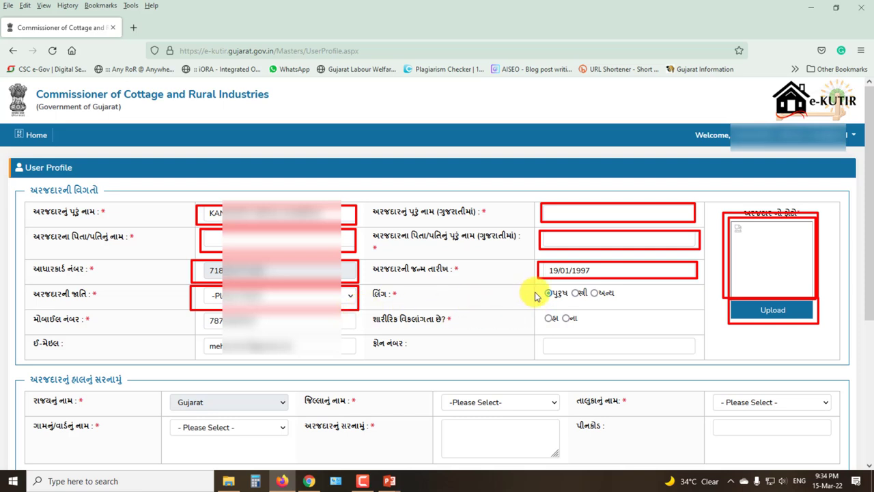
{"action": "mouse_move", "coordinate": [535, 286]}
{"action": "left_mouse_down"}
{"action": "mouse_move", "coordinate": [547, 297]}
{"action": "mouse_move", "coordinate": [653, 306]}
{"action": "left_mouse_up"}
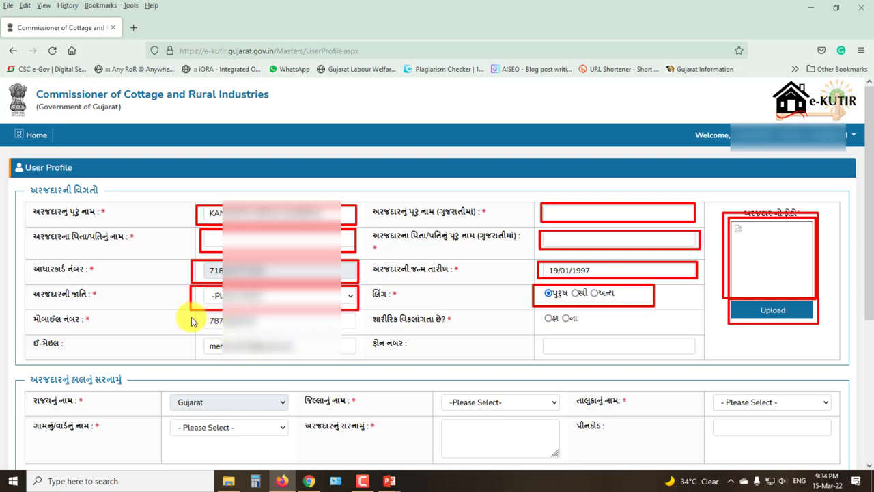
{"action": "mouse_move", "coordinate": [189, 313]}
{"action": "left_mouse_down"}
{"action": "mouse_move", "coordinate": [290, 333]}
{"action": "mouse_move", "coordinate": [359, 333]}
{"action": "left_mouse_up"}
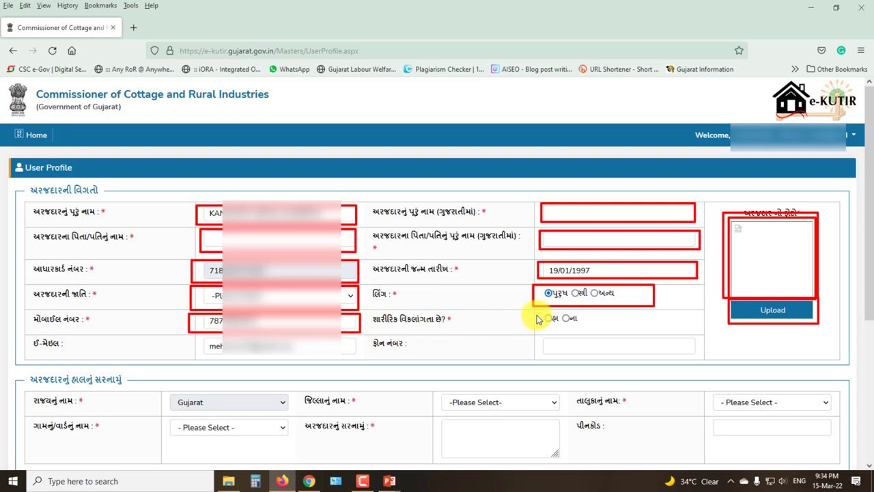
{"action": "left_click_drag", "start_coordinate": [531, 309], "coordinate": [598, 332]}
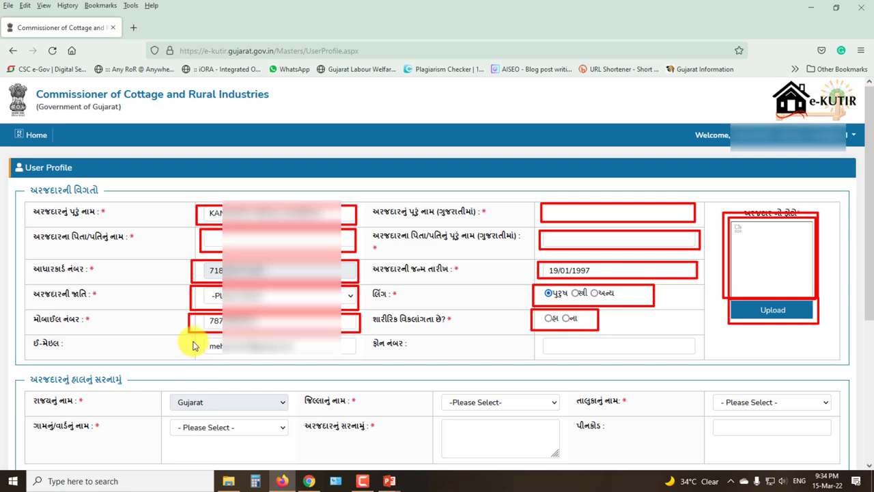
{"action": "mouse_move", "coordinate": [191, 335]}
{"action": "left_mouse_down"}
{"action": "mouse_move", "coordinate": [302, 361]}
{"action": "mouse_move", "coordinate": [351, 361]}
{"action": "left_mouse_up"}
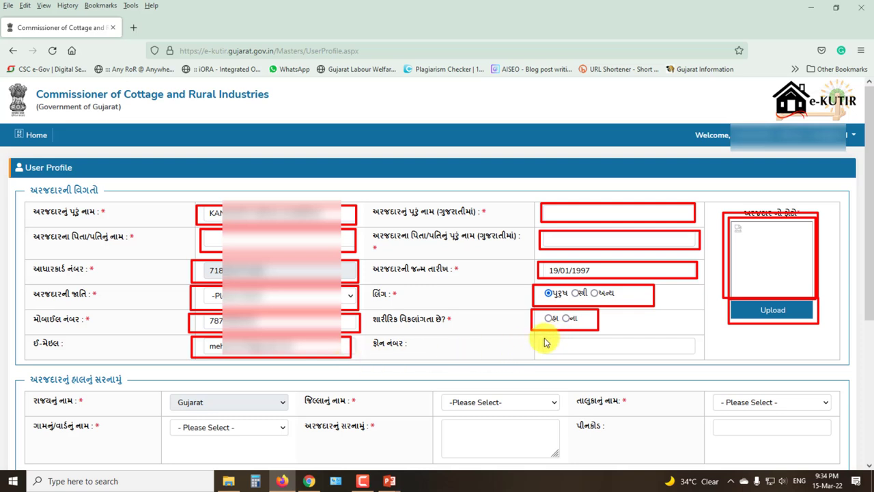
{"action": "left_click_drag", "start_coordinate": [562, 347], "coordinate": [697, 353]}
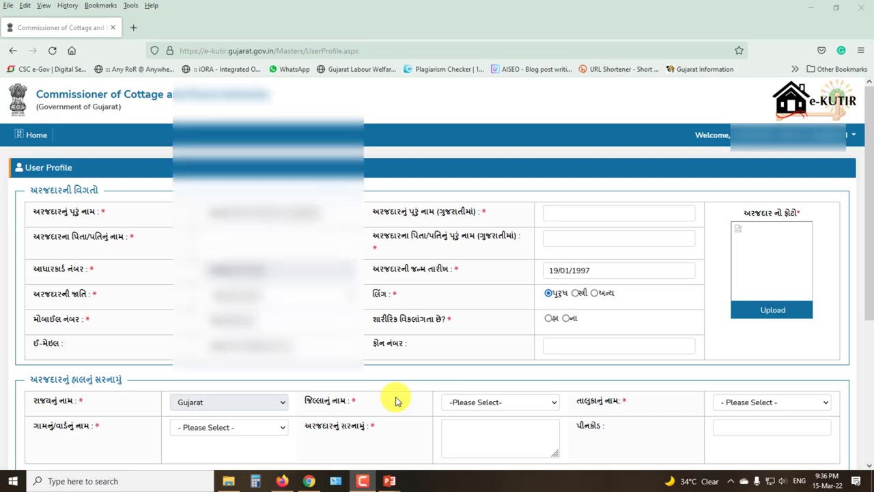
Examine the current address fields, the permanent address fields and the option to reuse the address above.
{"action": "scroll", "coordinate": [396, 400], "scroll_direction": "down", "scroll_amount": 5}
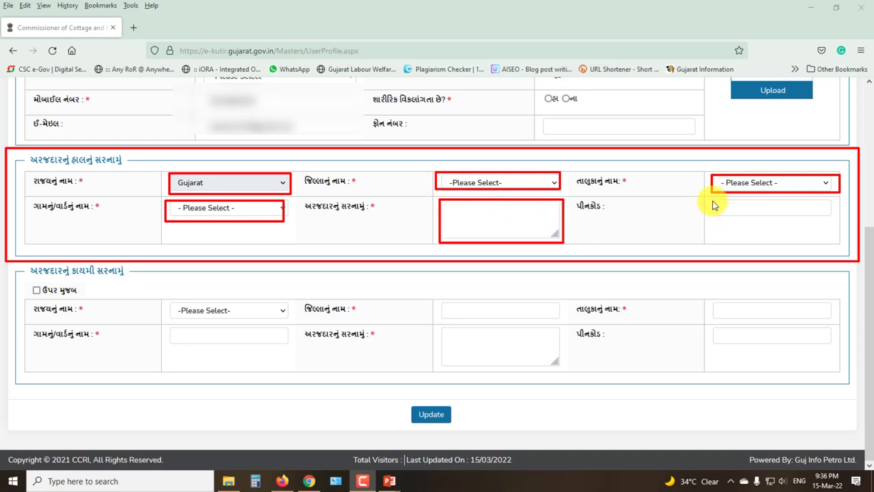
{"action": "left_click_drag", "start_coordinate": [712, 204], "coordinate": [836, 217]}
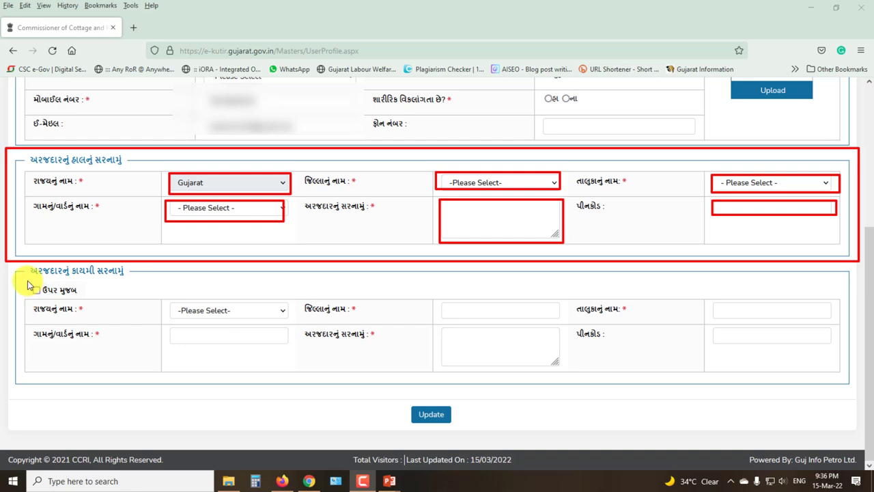
{"action": "left_click_drag", "start_coordinate": [28, 280], "coordinate": [42, 299]}
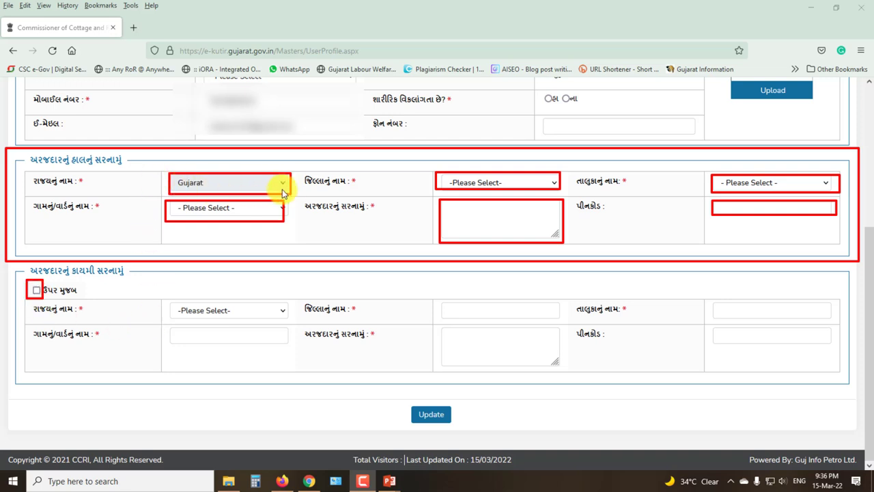
{"action": "mouse_move", "coordinate": [4, 268]}
{"action": "left_mouse_down"}
{"action": "mouse_move", "coordinate": [497, 375]}
{"action": "mouse_move", "coordinate": [845, 386]}
{"action": "left_mouse_up"}
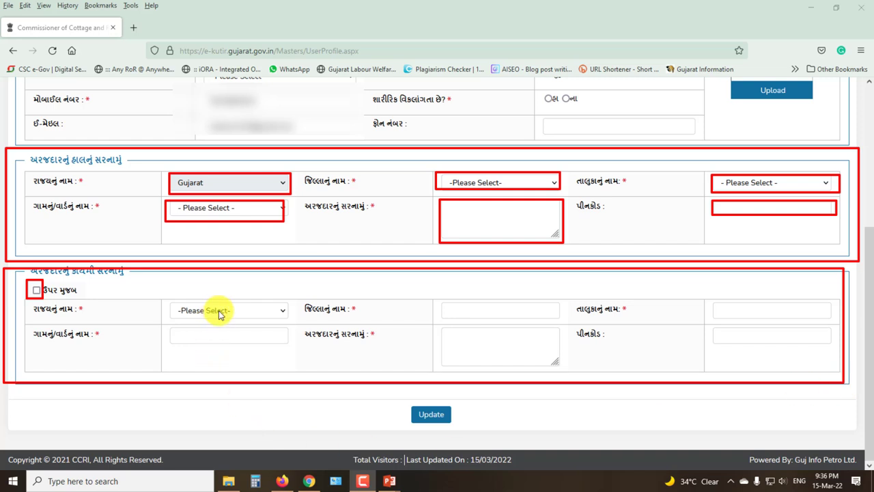
{"action": "key", "text": "Escape"}
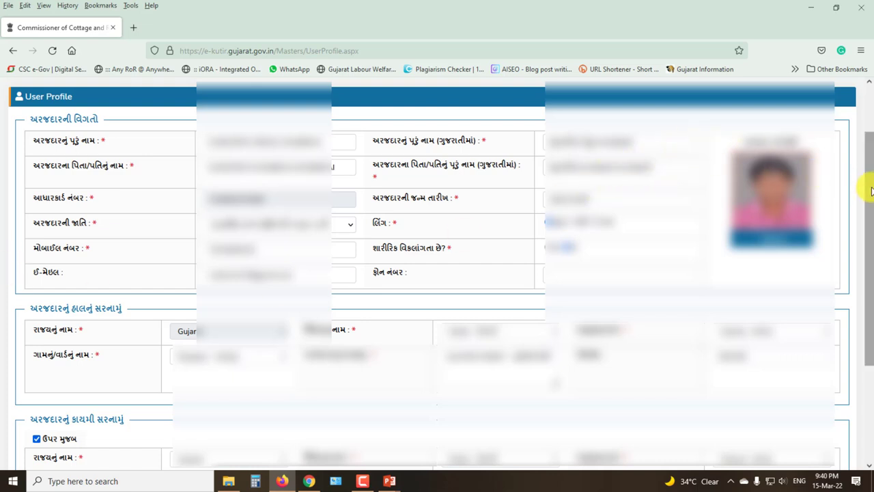
Submit the completed user profile for updating and dismiss the resulting message.
{"action": "left_click_drag", "start_coordinate": [872, 191], "coordinate": [871, 286]}
{"action": "left_click", "coordinate": [425, 414]}
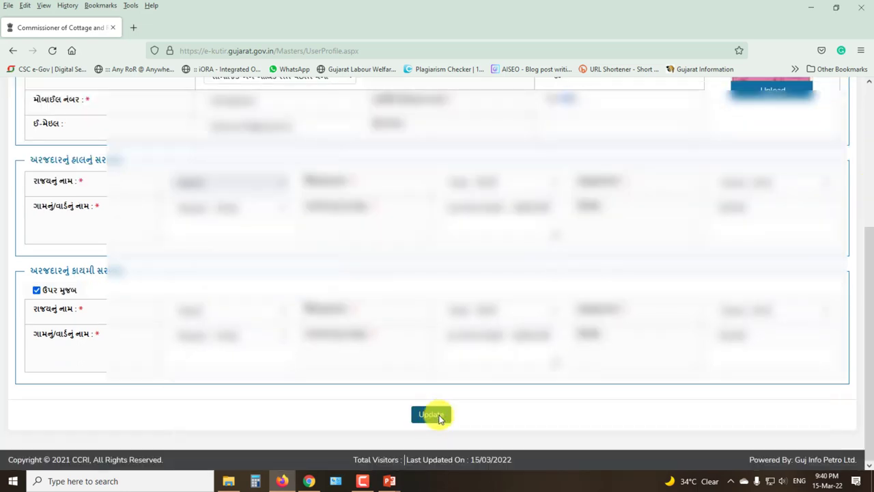
{"action": "left_click", "coordinate": [439, 418]}
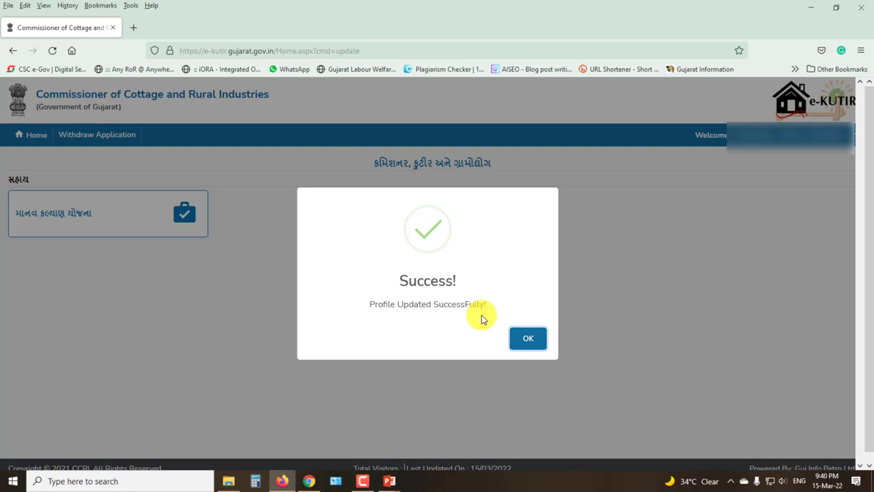
{"action": "left_click", "coordinate": [528, 338]}
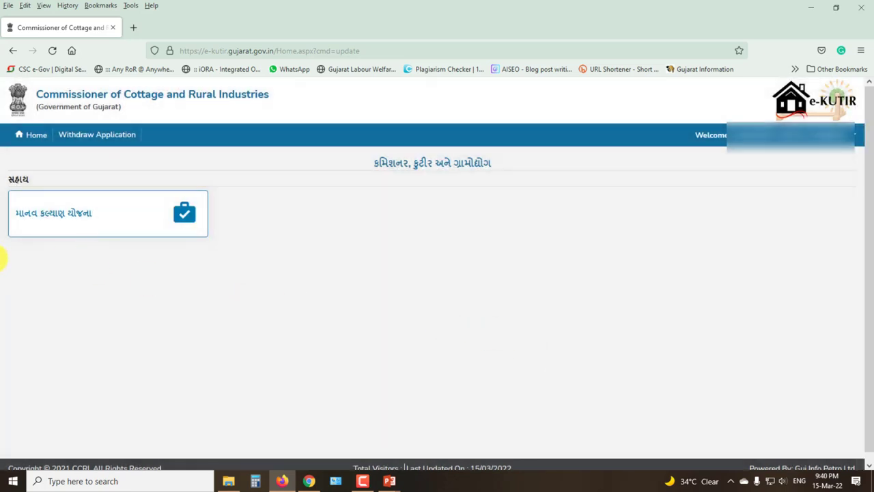